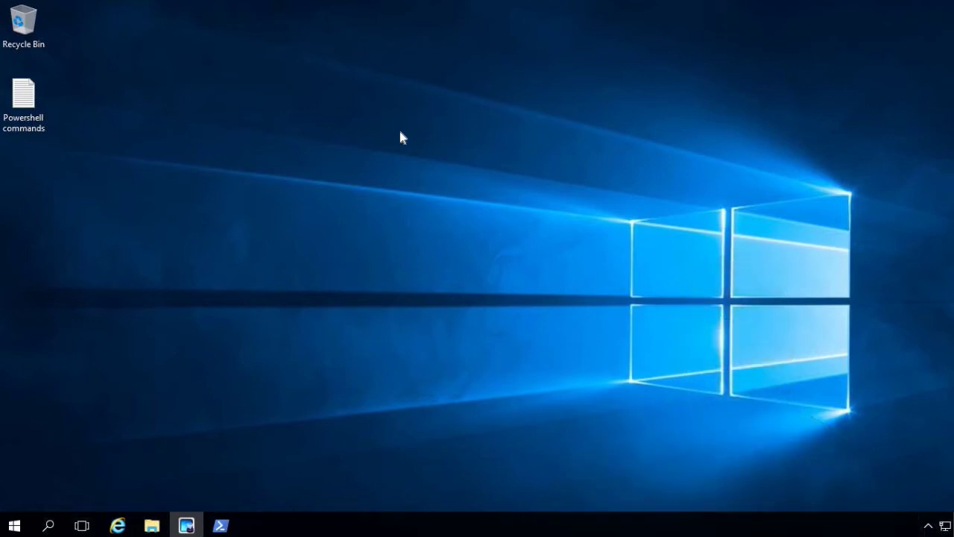
# - Launch Active Directory Administrative Center from the Windows Administrative Tools folder in the Start menu
pyautogui.click(14, 525)
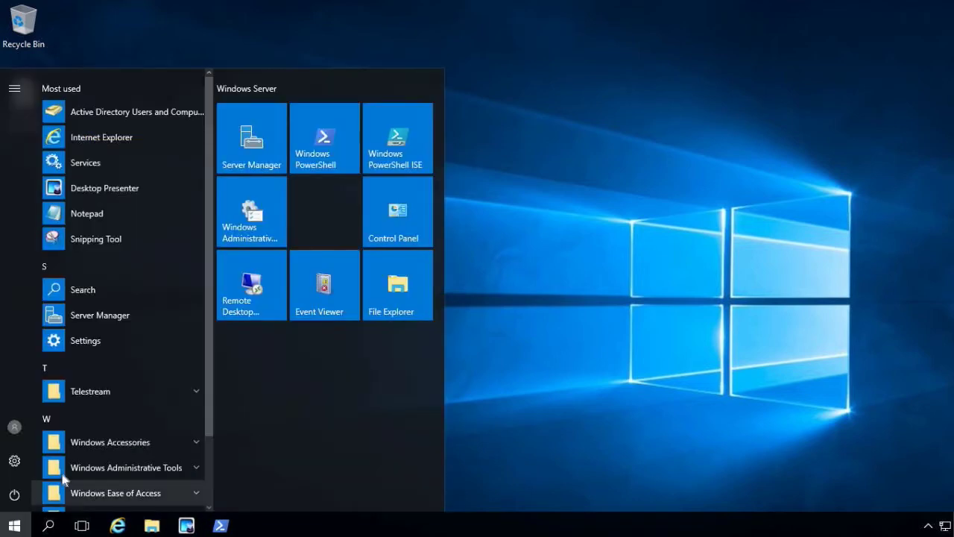
pyautogui.click(246, 248)
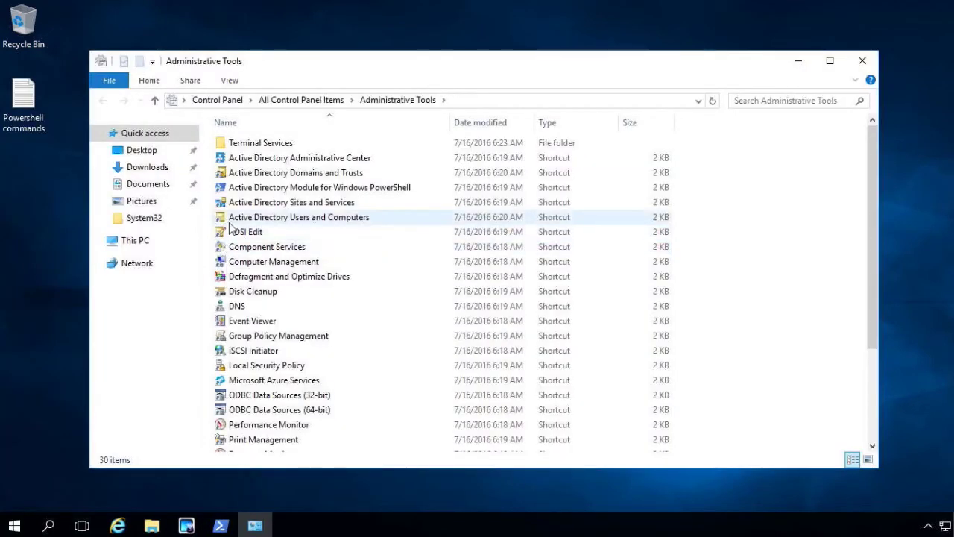
pyautogui.click(302, 159)
pyautogui.doubleClick(302, 160)
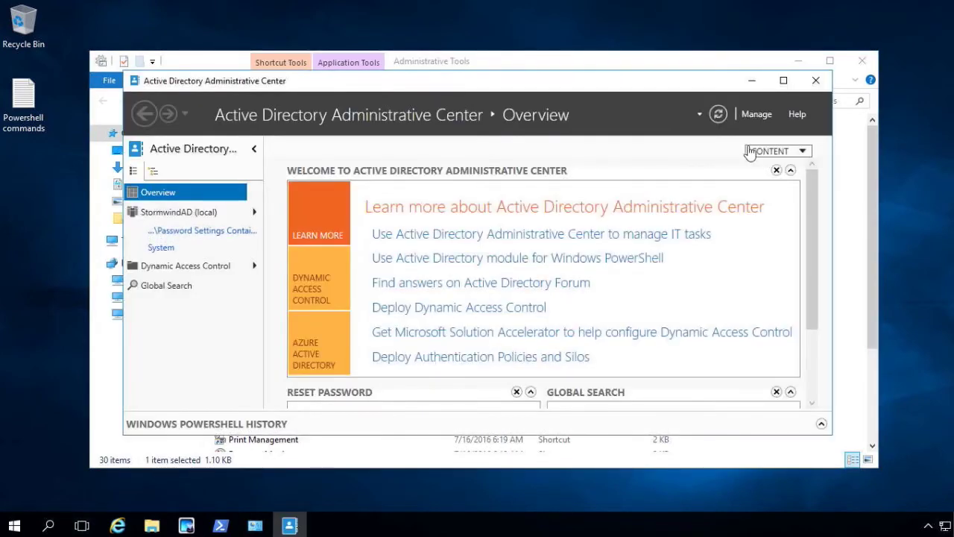
# - Maximize the window and browse StormwindAD (local) > System > Password Settings Container
pyautogui.click(783, 81)
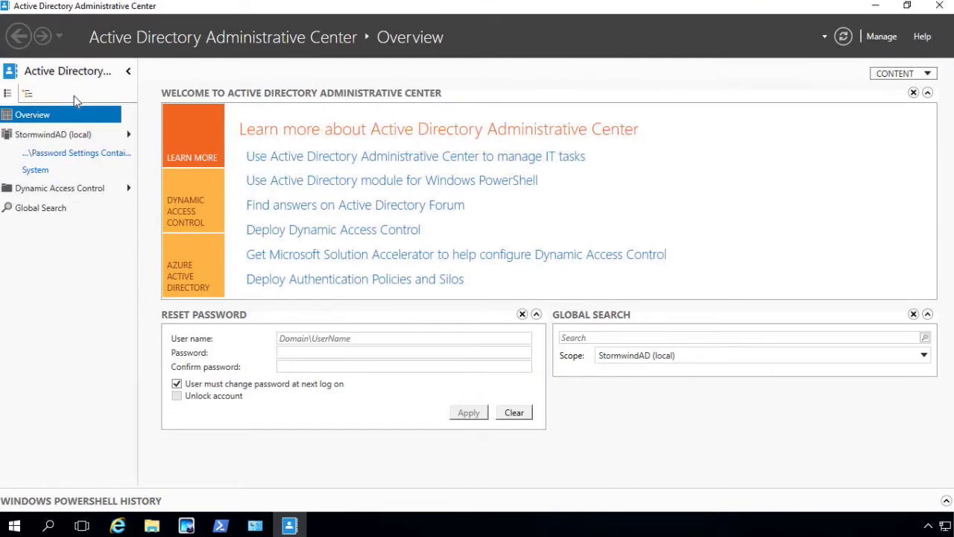
pyautogui.click(81, 137)
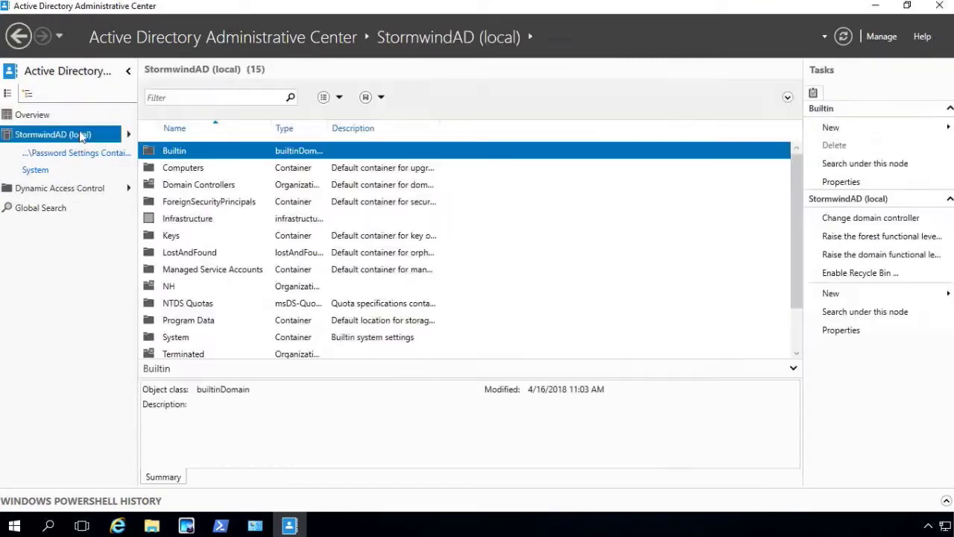
pyautogui.click(129, 136)
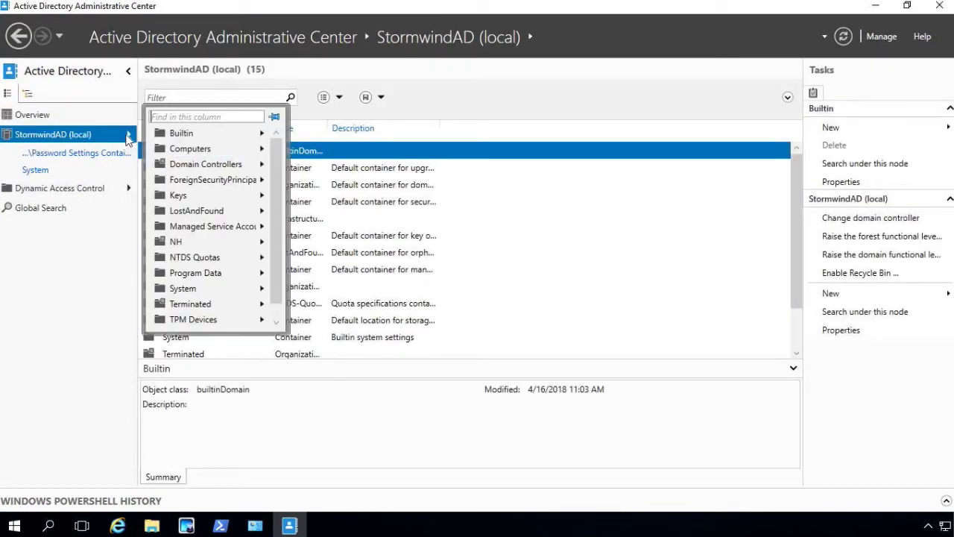
pyautogui.click(197, 292)
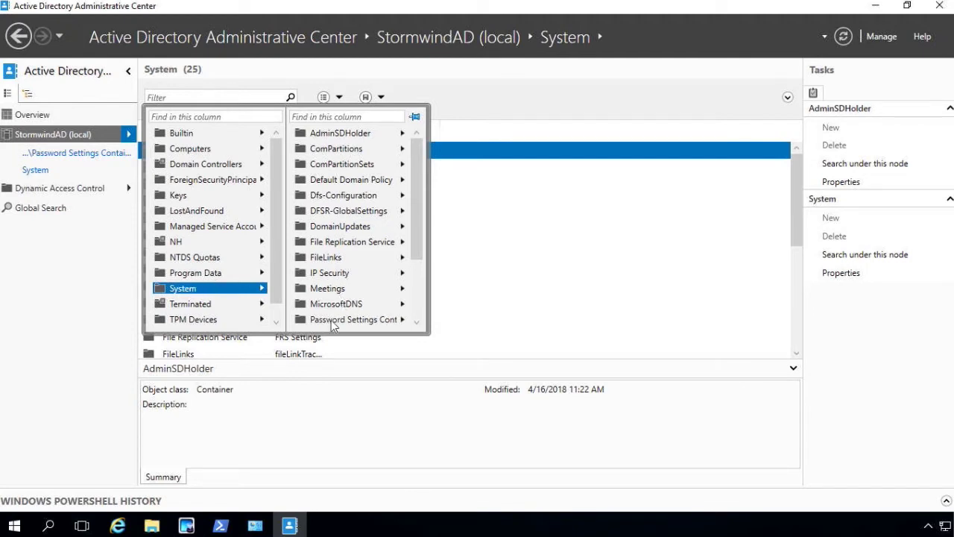
pyautogui.moveTo(419, 230); pyautogui.dragTo(423, 257)
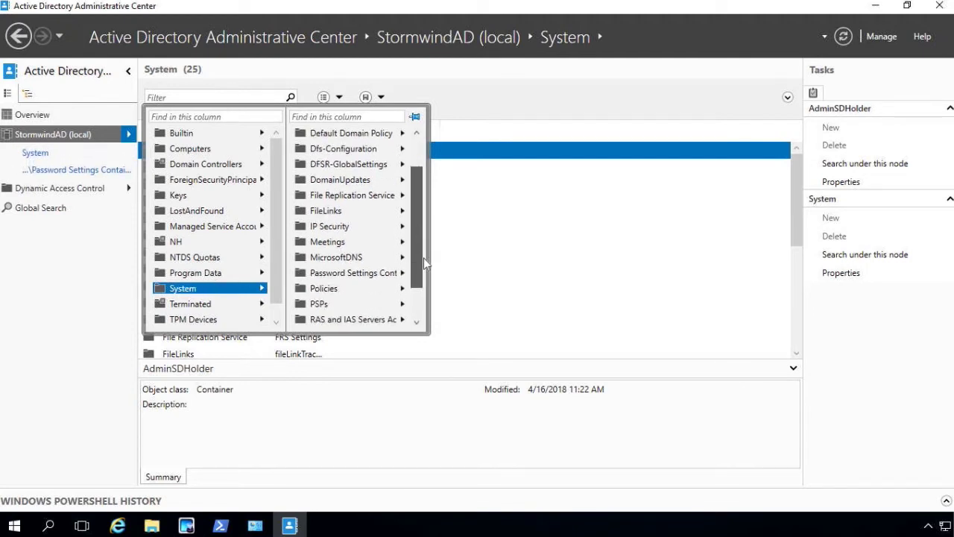
pyautogui.click(343, 273)
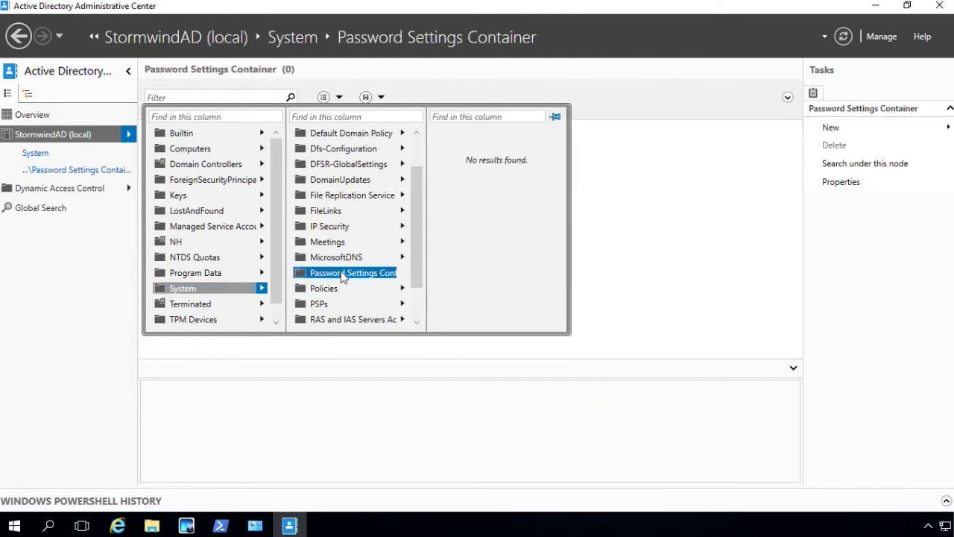
pyautogui.click(343, 274)
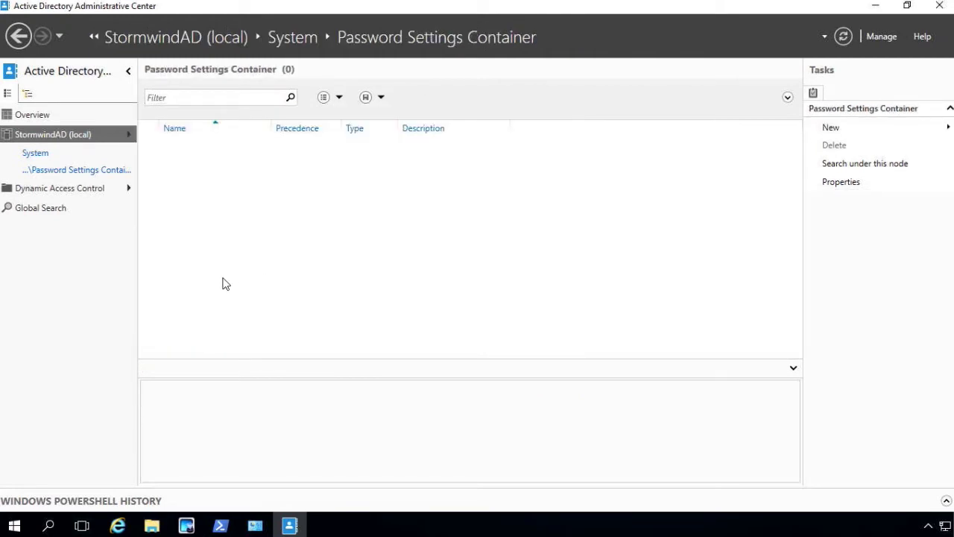
pyautogui.click(46, 174)
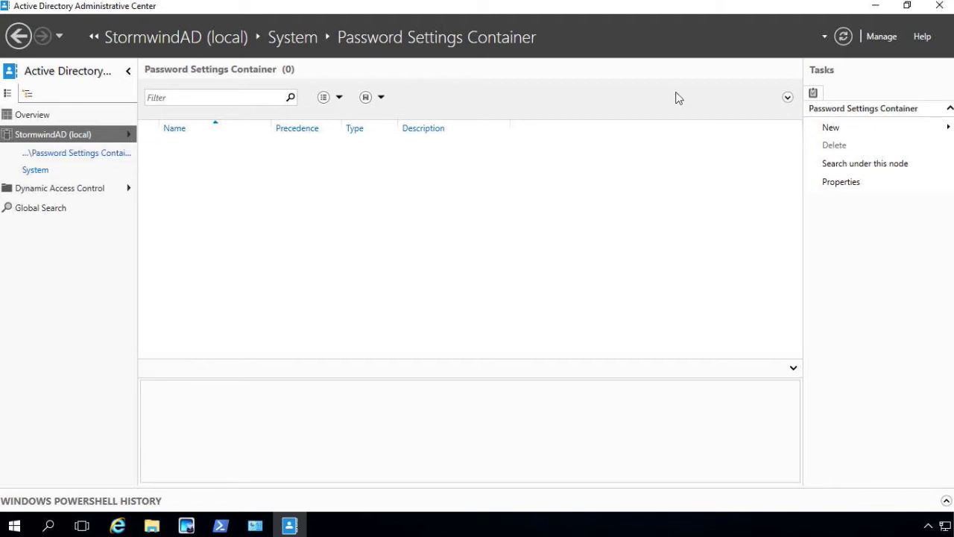
# - Create new Password Settings named Sales in a maximized form, with precedence 20
pyautogui.click(846, 131)
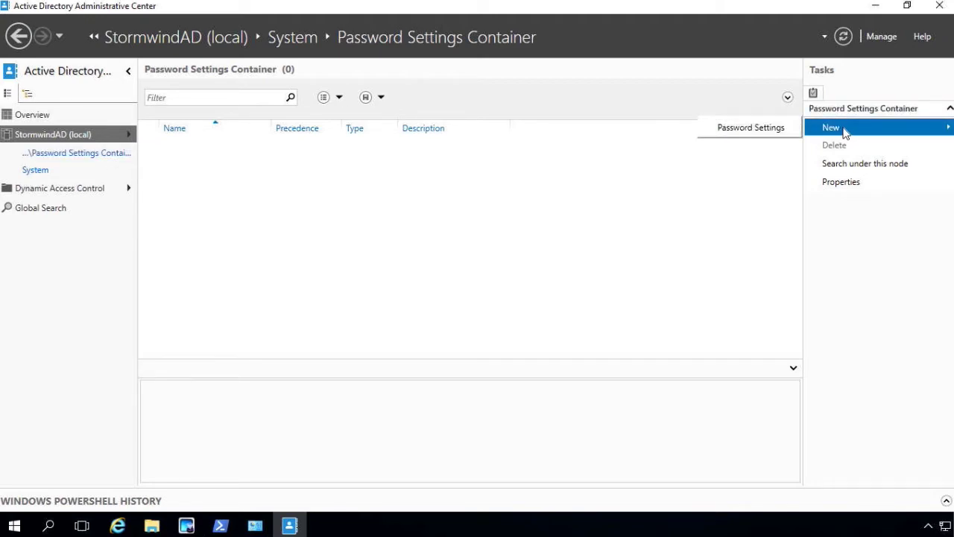
pyautogui.click(770, 131)
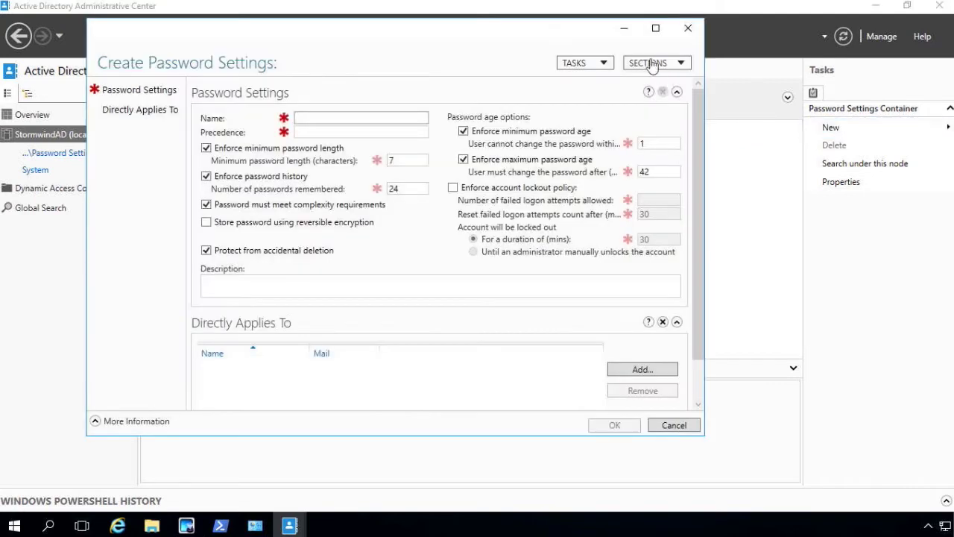
pyautogui.click(658, 26)
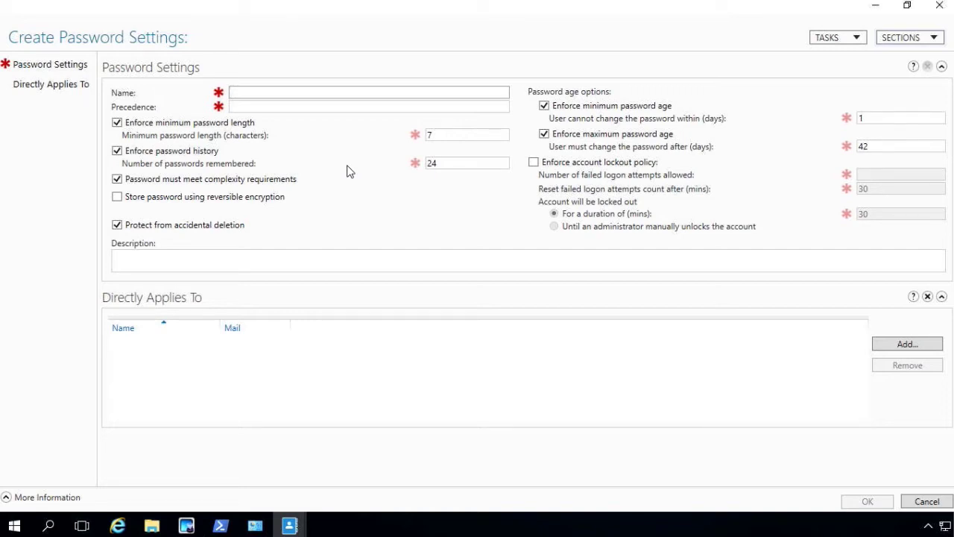
pyautogui.write('Sales')
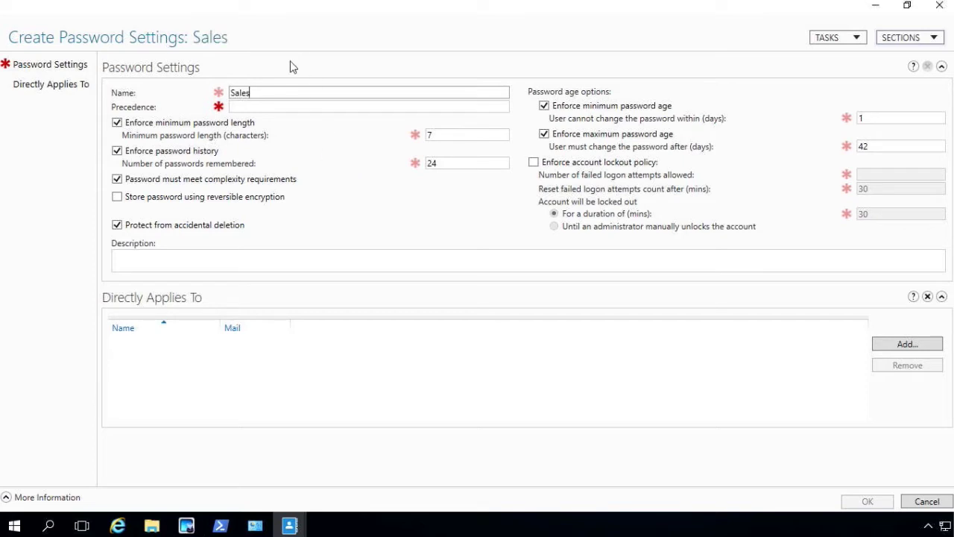
pyautogui.click(278, 108)
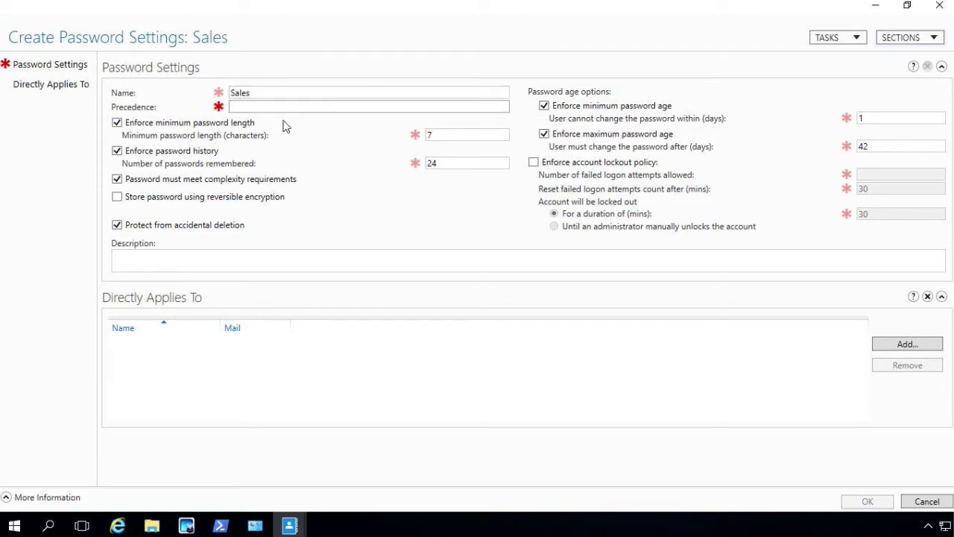
pyautogui.write('20')
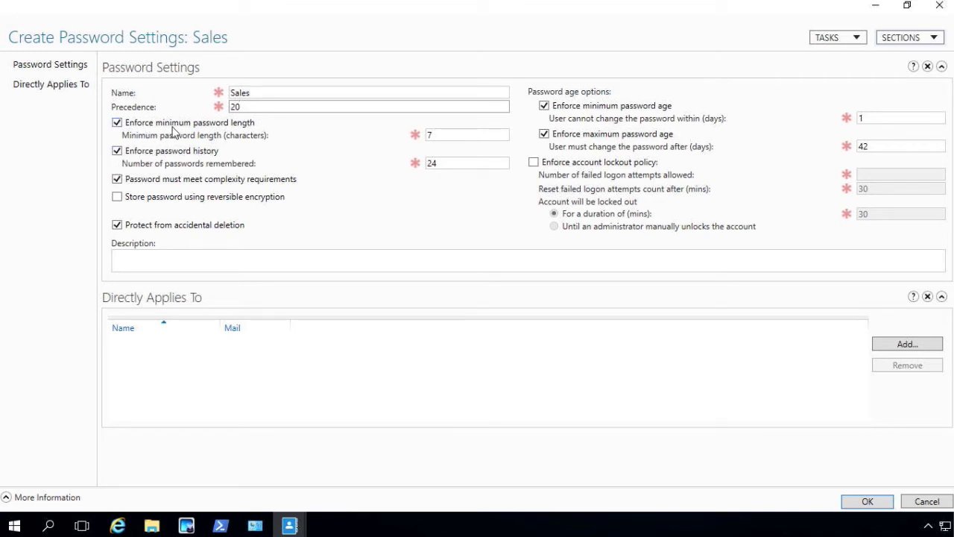
# - Change the minimum password length from 7 to 10 characters
pyautogui.doubleClick(448, 135)
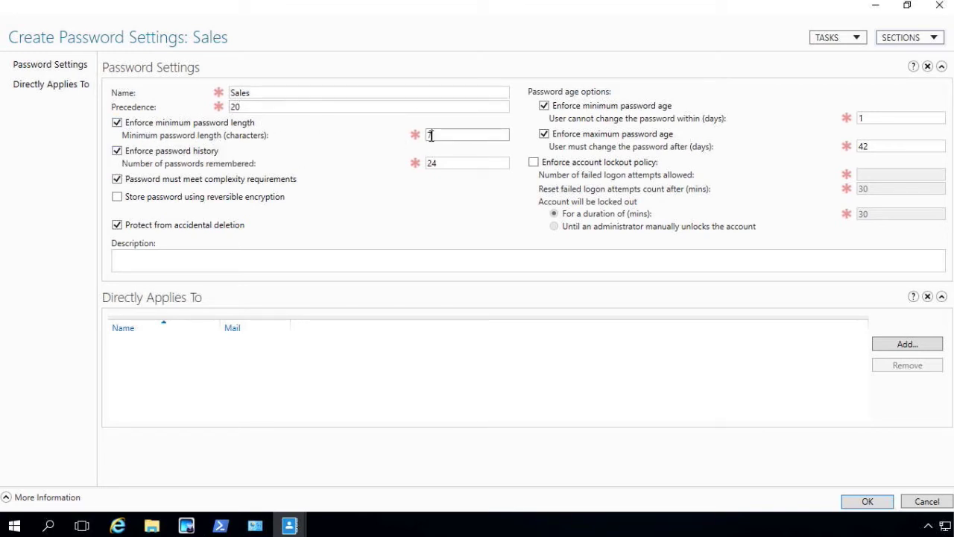
pyautogui.write('10')
# - Change the maximum password age from 42 to 25 days
pyautogui.moveTo(237, 185)
pyautogui.moveTo(313, 198)
pyautogui.click(876, 147)
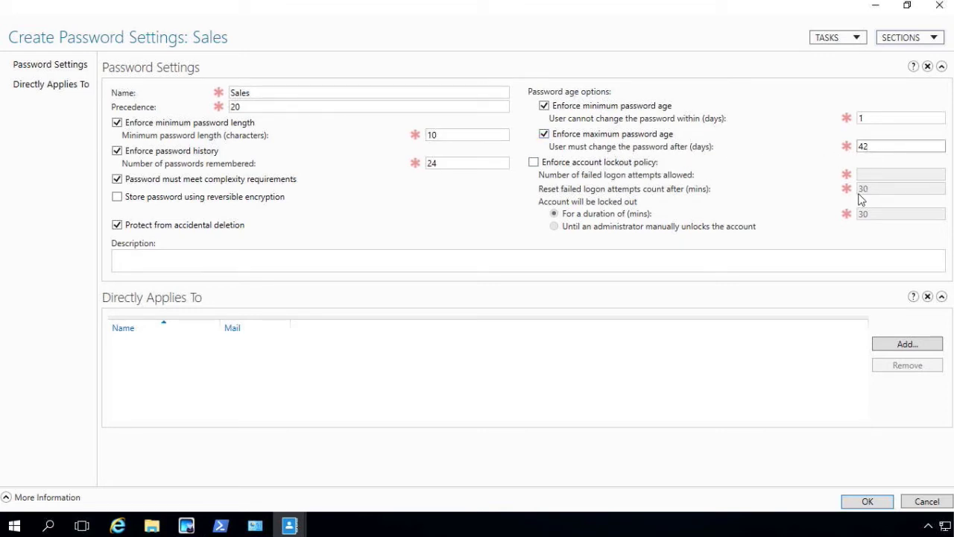
pyautogui.write('25')
# - Enforce account lockout and allow 5 failed logon attempts
pyautogui.click(534, 162)
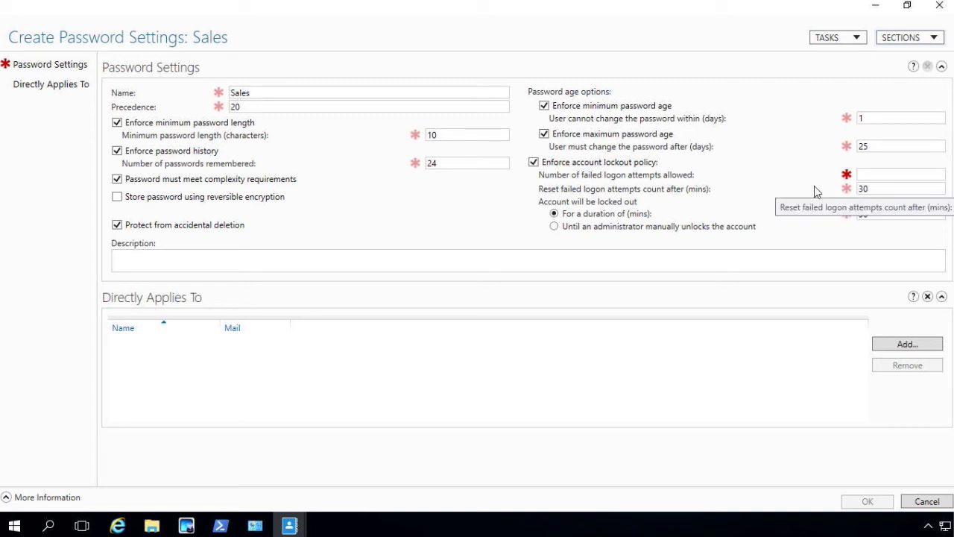
pyautogui.click(877, 176)
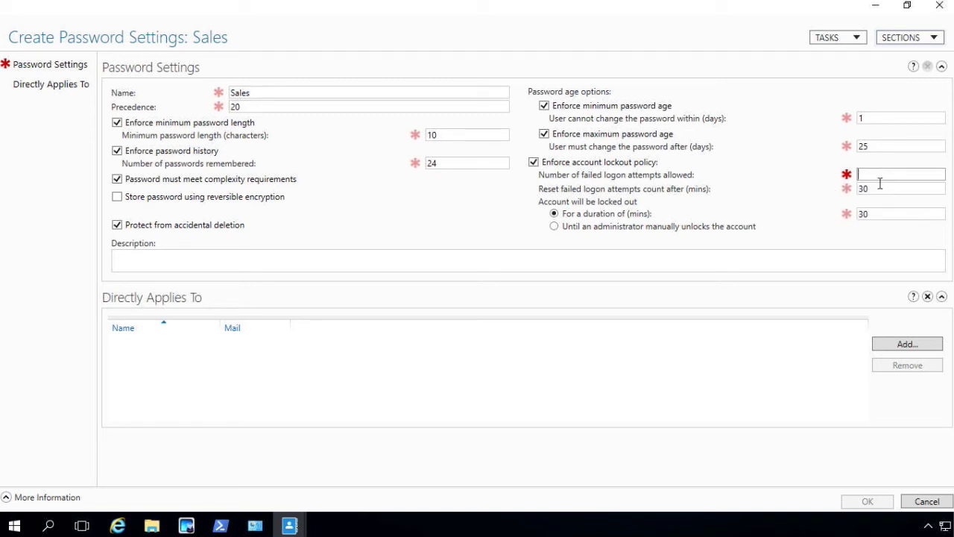
pyautogui.write('5')
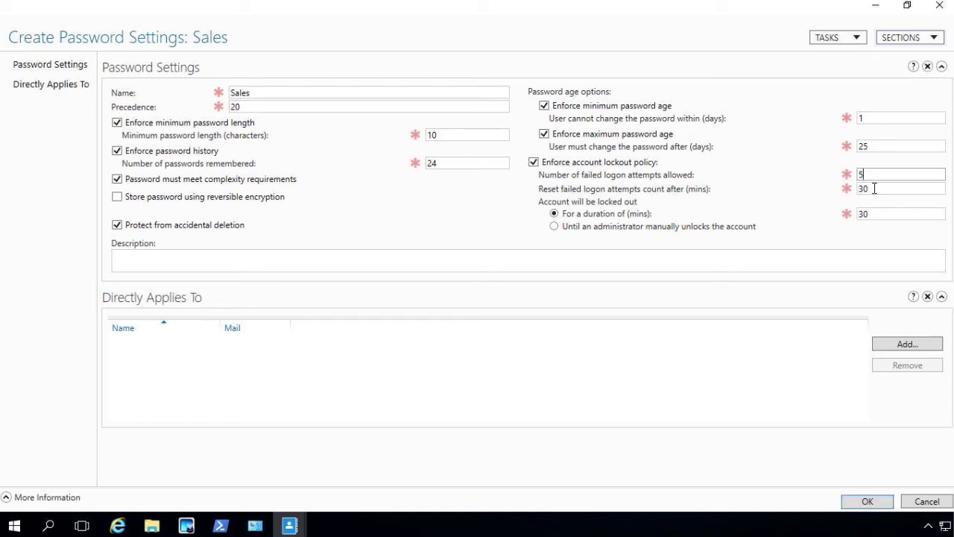
# - Keep locked-out accounts locked until an administrator manually unlocks them
pyautogui.click(554, 226)
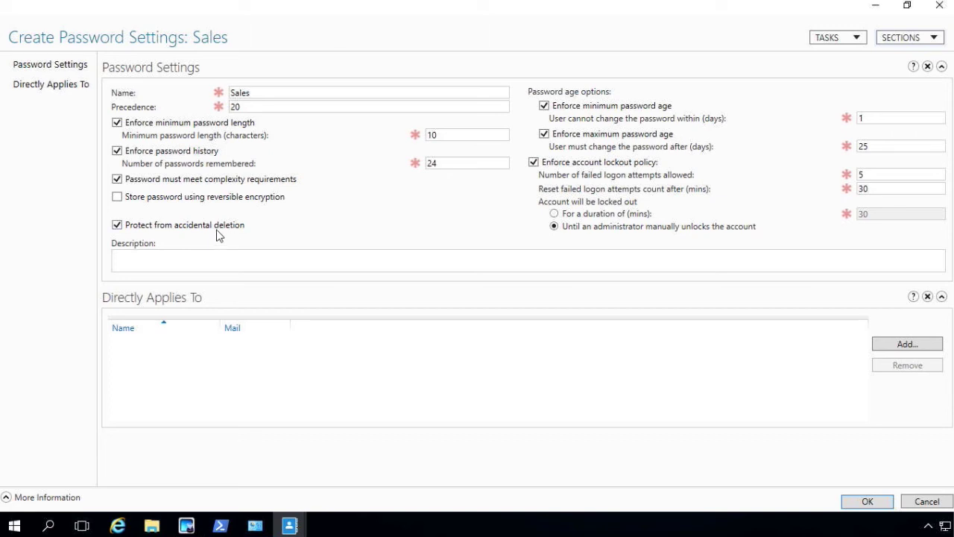
# - Enter the description 'This is the Sale Password setting.'
pyautogui.click(215, 257)
pyautogui.write('T')
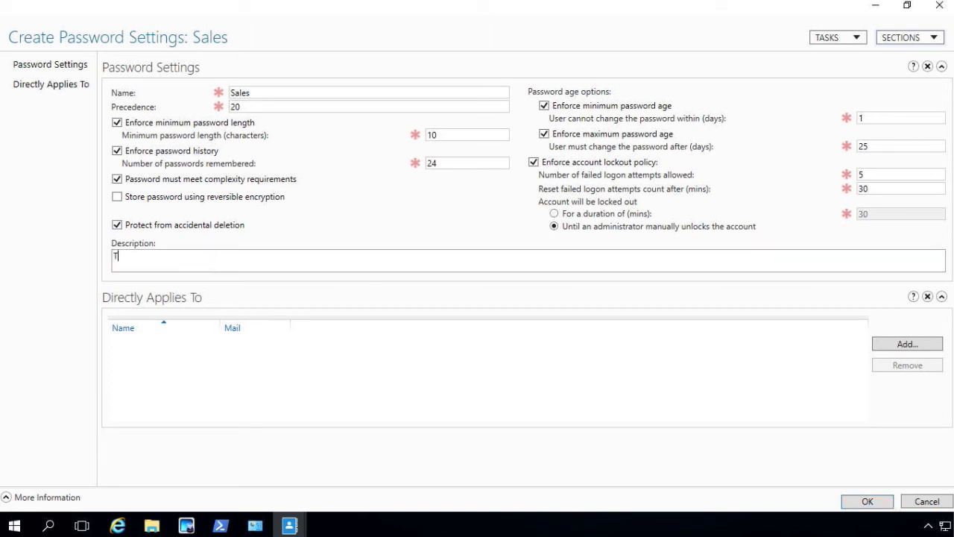
pyautogui.write('his is the Sale Passwo')
pyautogui.write('rd setting')
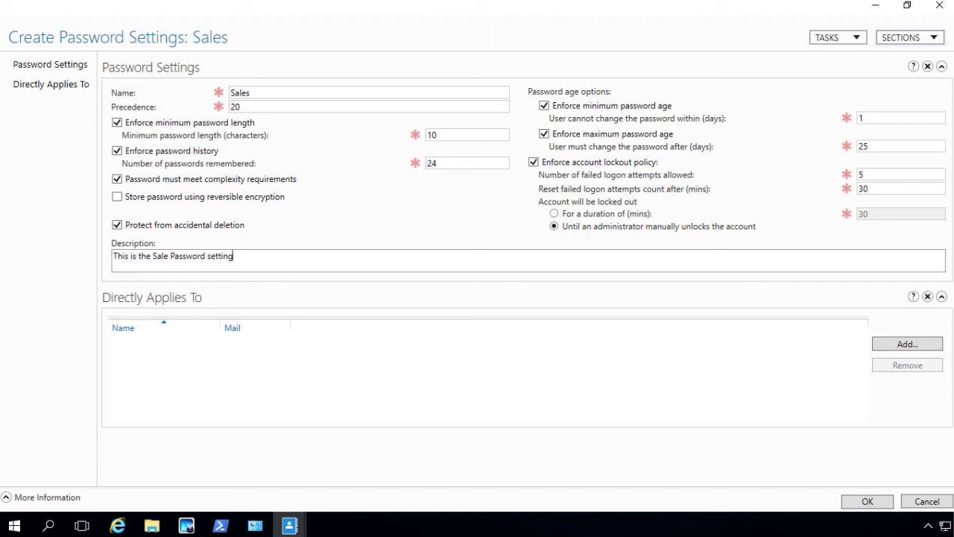
pyautogui.write('.')
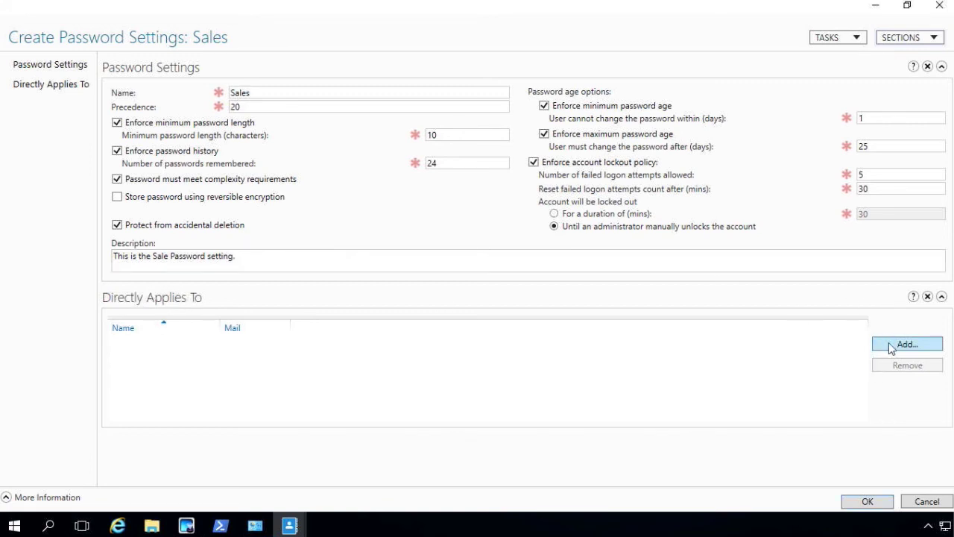
# - Add the Sales group under Directly Applies To, verifying the name with Check Names
pyautogui.click(892, 348)
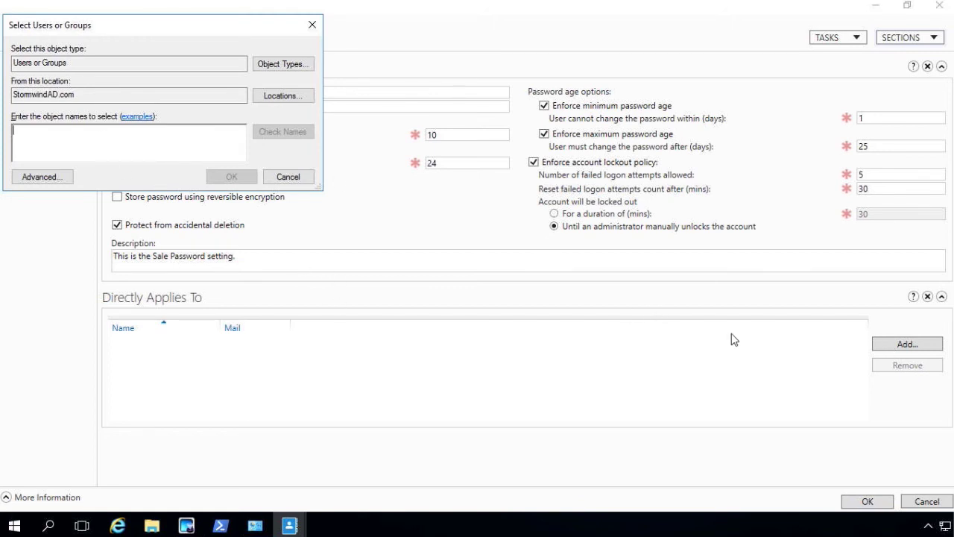
pyautogui.write('Sales')
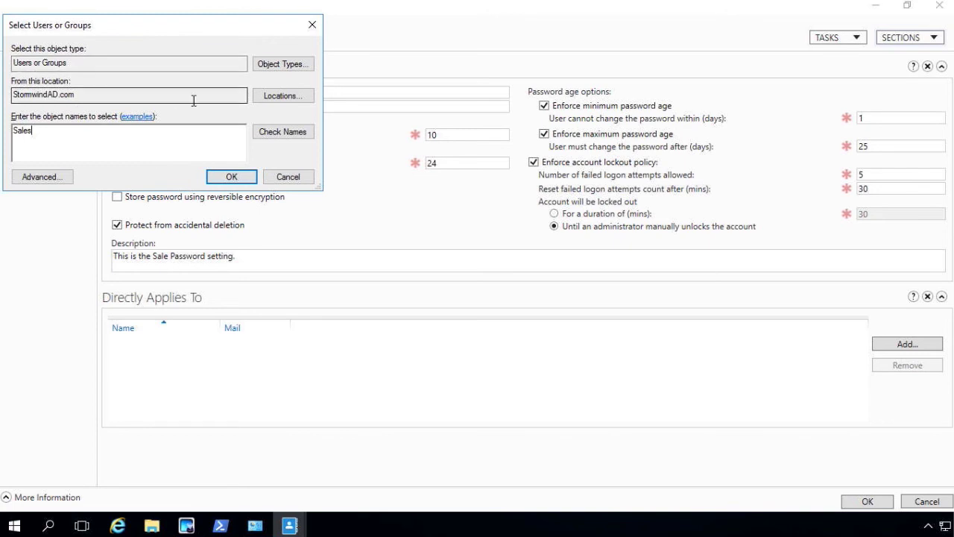
pyautogui.click(276, 132)
pyautogui.click(232, 176)
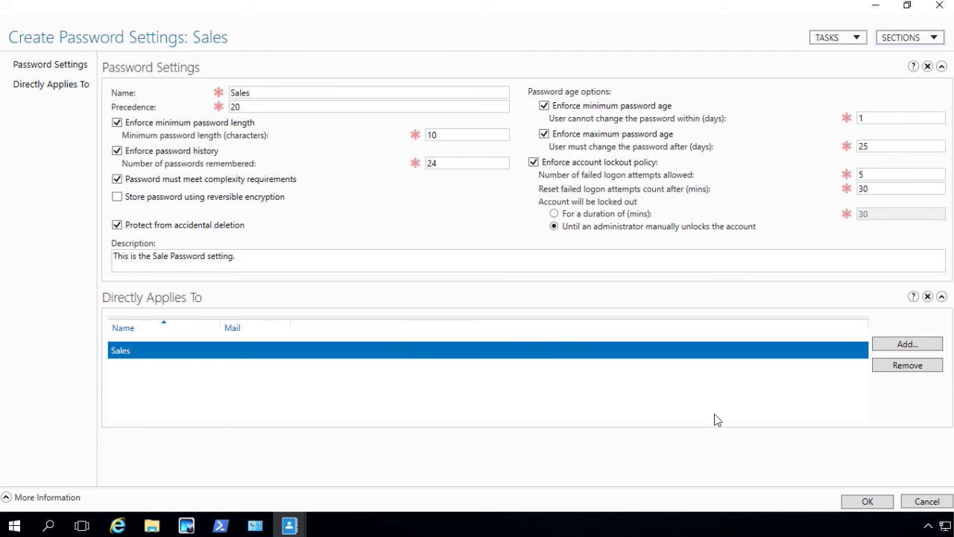
pyautogui.click(847, 500)
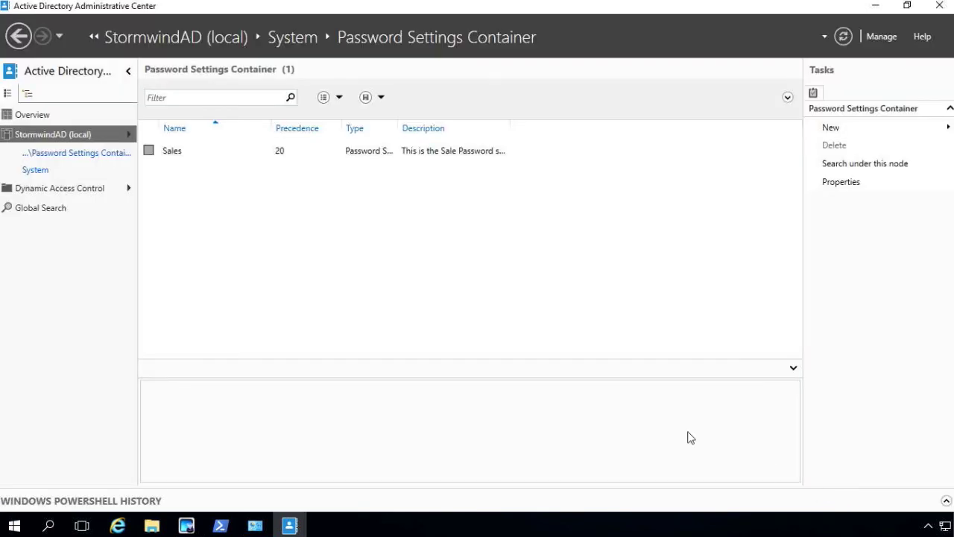